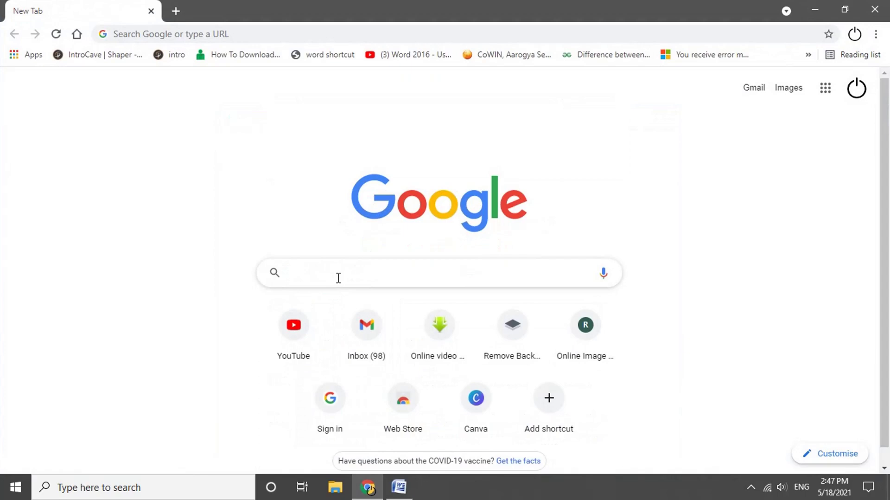
Search Google for "microsoft".
{"action": "type", "text": "microsof"}
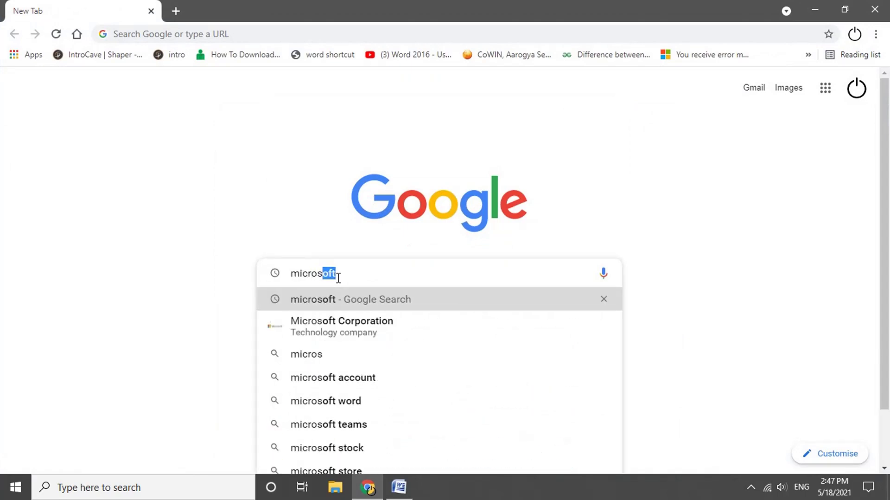
{"action": "type", "text": "t"}
{"action": "key", "text": "Return"}
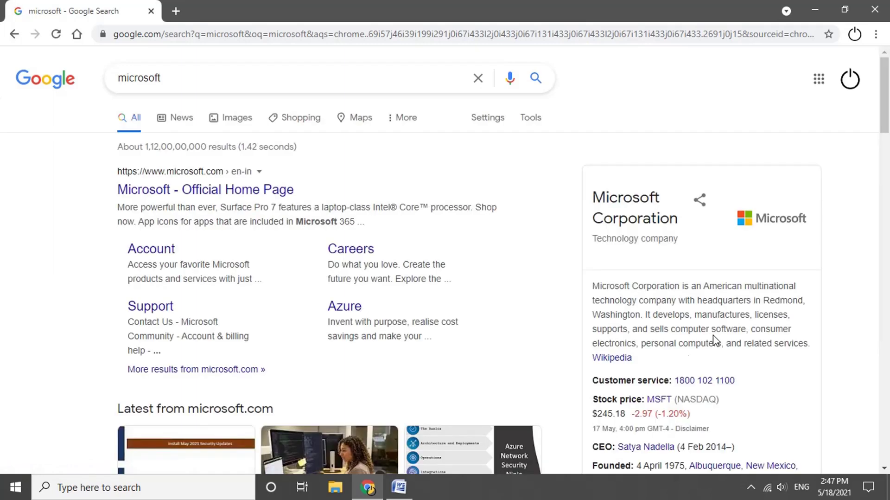
Copy the Microsoft Corporation description from the search results and paste it on page 2 of the Word document.
{"action": "left_click_drag", "start_coordinate": [649, 362], "coordinate": [596, 284]}
{"action": "right_click", "coordinate": [601, 290]}
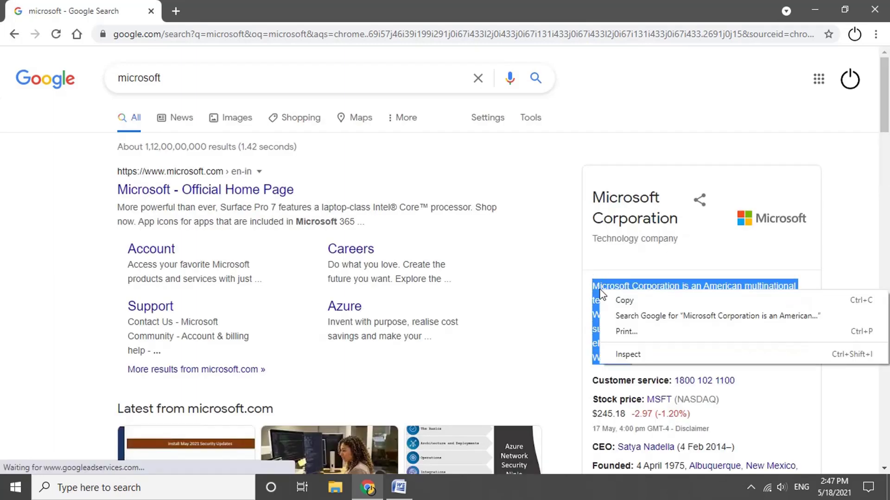
{"action": "left_click", "coordinate": [609, 300]}
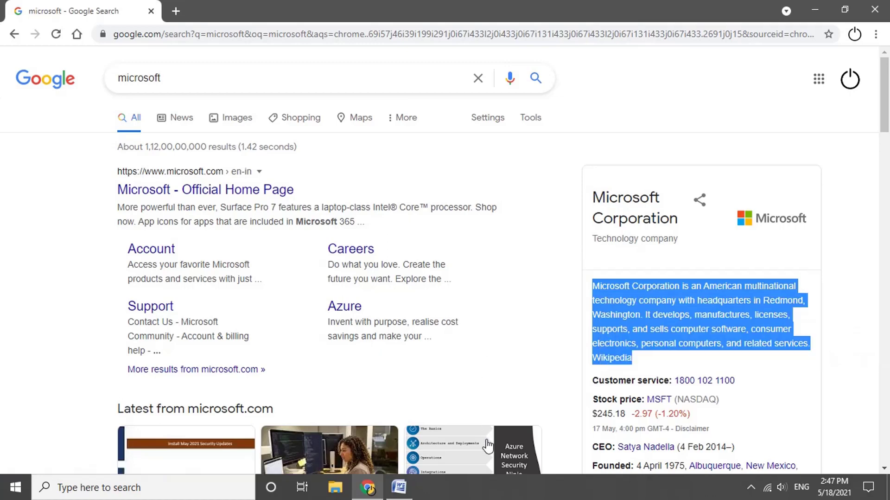
{"action": "left_click", "coordinate": [399, 487]}
{"action": "key", "text": "ctrl+v"}
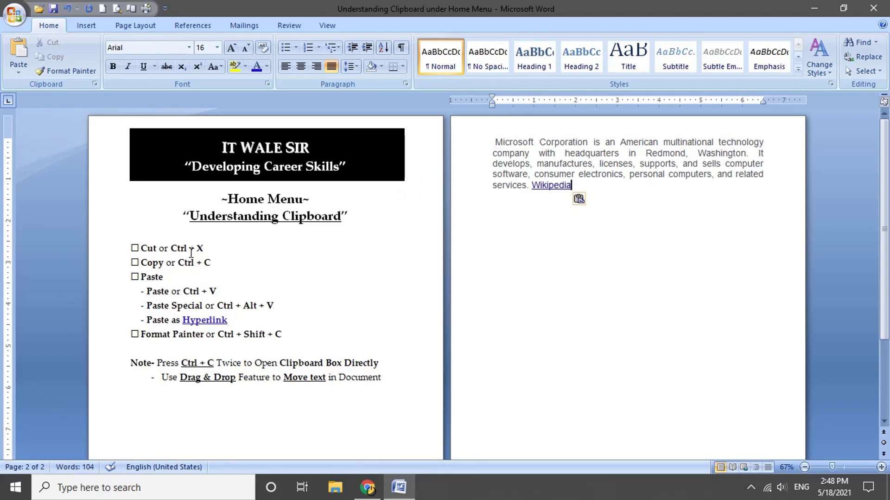
Apply Keep Source Formatting to the pasted paragraph, and switch it back to Use Destination Styles.
{"action": "left_click", "coordinate": [594, 204]}
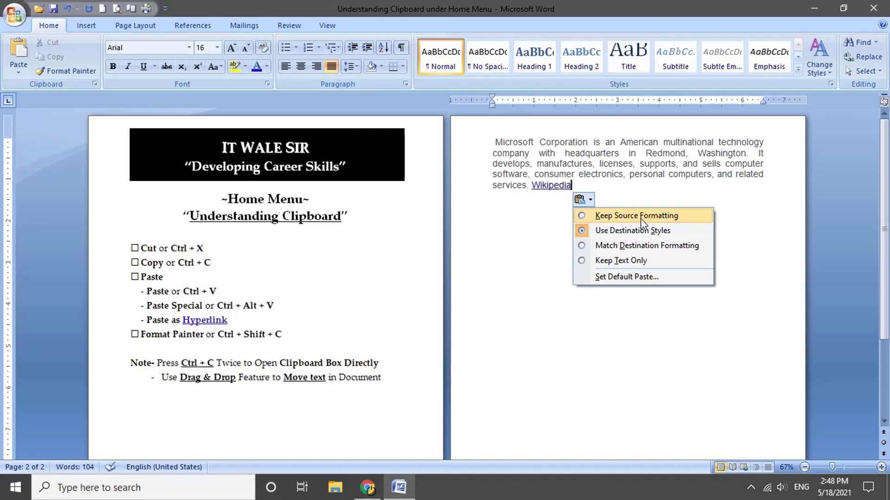
{"action": "left_click", "coordinate": [605, 216]}
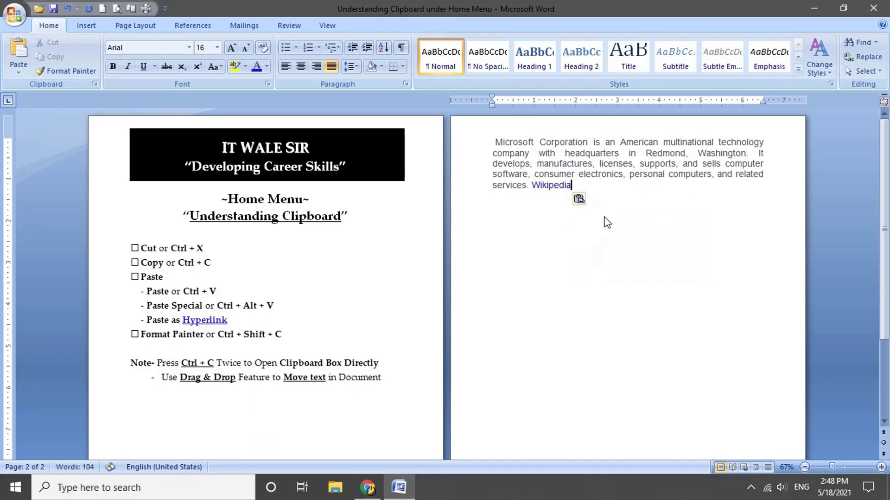
{"action": "left_click", "coordinate": [583, 200]}
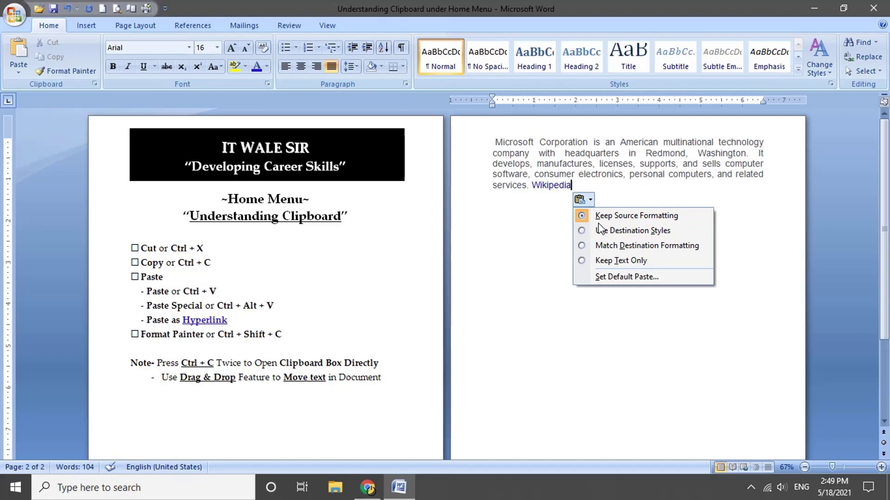
{"action": "left_click", "coordinate": [584, 232]}
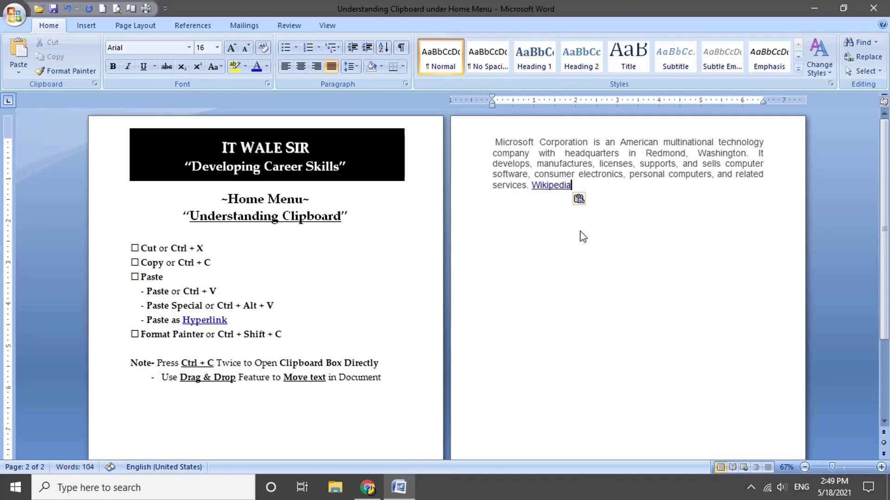
Switch the pasted paragraph to Match Destination Formatting and finally to Keep Text Only.
{"action": "left_click", "coordinate": [582, 200]}
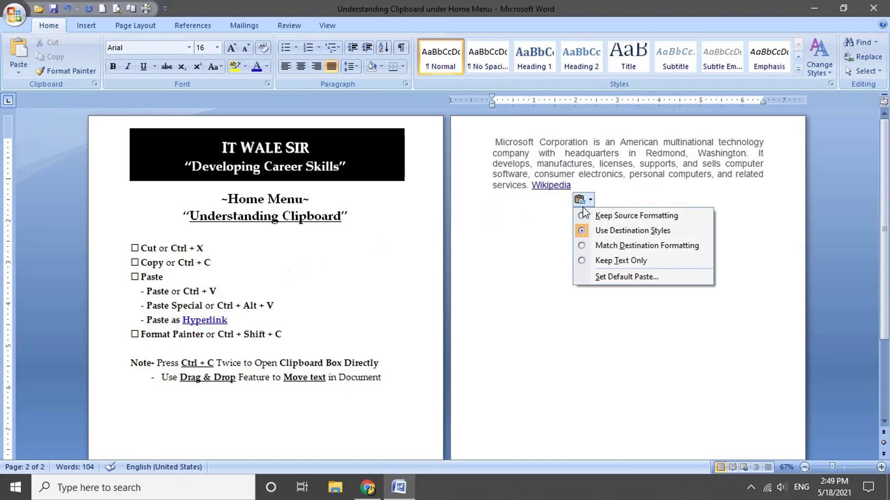
{"action": "left_click", "coordinate": [595, 246]}
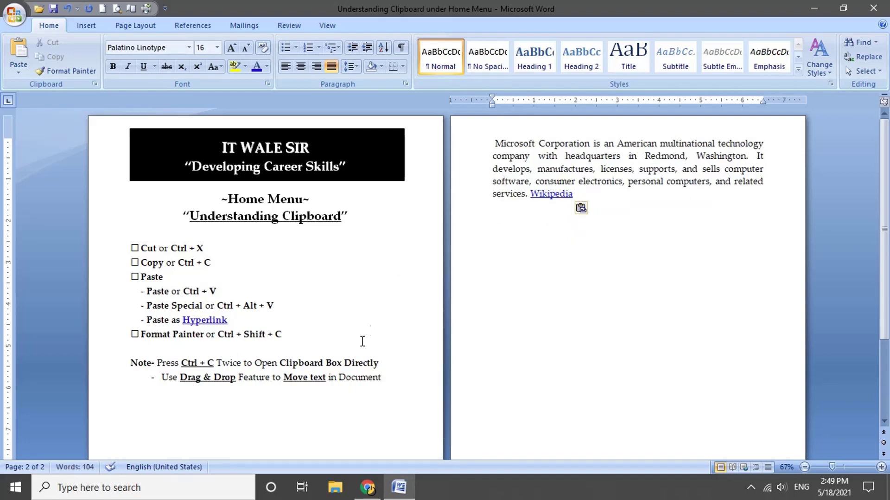
{"action": "left_click", "coordinate": [586, 208]}
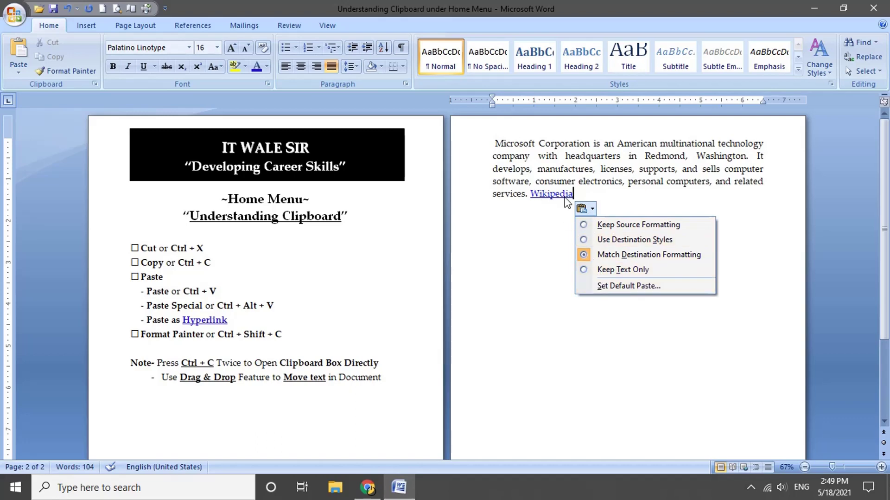
{"action": "left_click", "coordinate": [593, 271]}
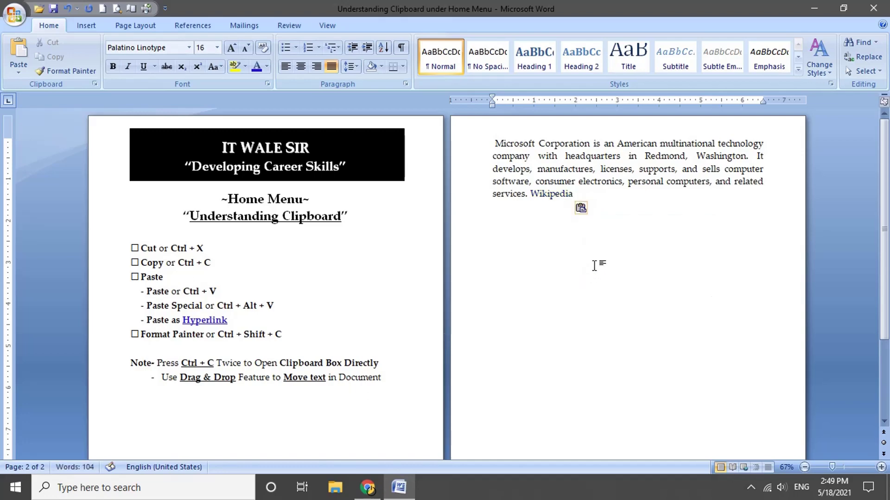
Open the default paste settings from the pasted paragraph's paste options, view the Cut, copy, and paste section, and close them.
{"action": "left_click", "coordinate": [584, 209]}
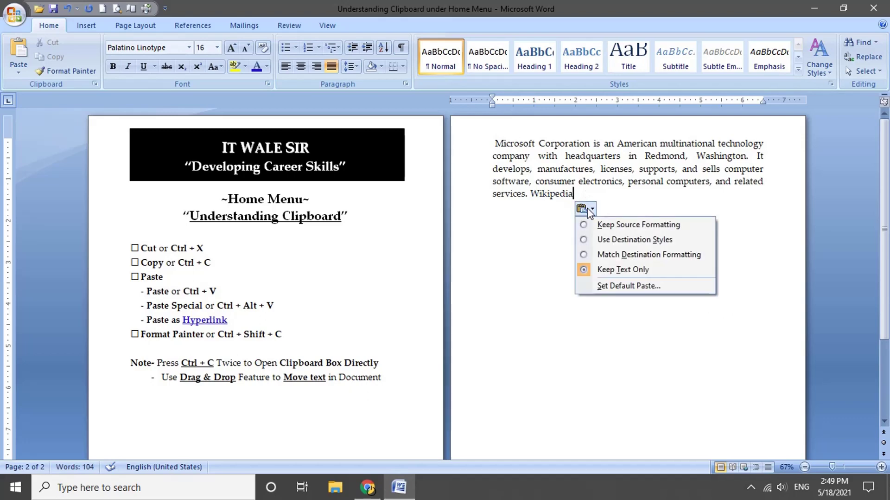
{"action": "left_click", "coordinate": [606, 287]}
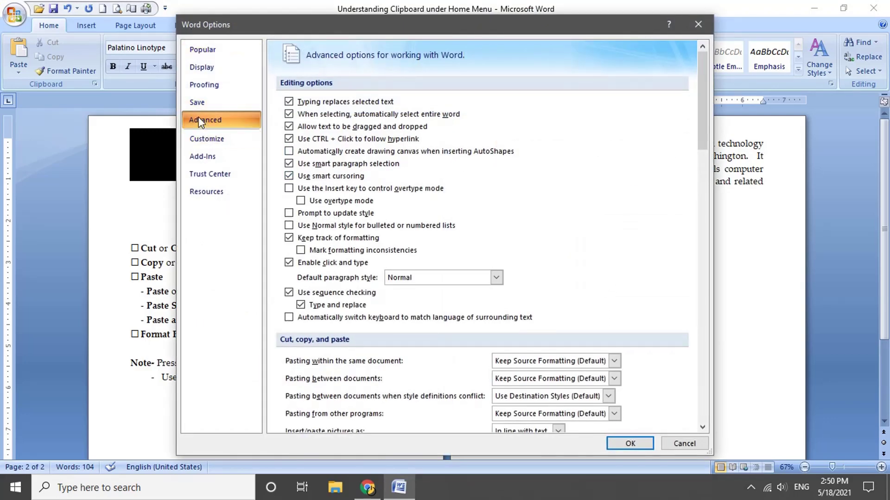
{"action": "scroll", "coordinate": [329, 232], "scroll_direction": "down", "scroll_amount": 3}
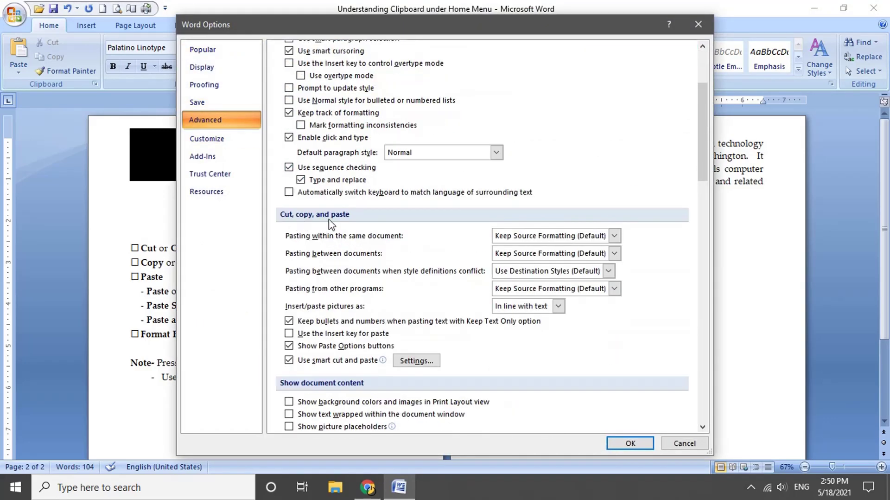
{"action": "left_click", "coordinate": [699, 24]}
Reopen the Advanced Word Options and examine the choices for pasting within the same document and between documents.
{"action": "left_click", "coordinate": [18, 13]}
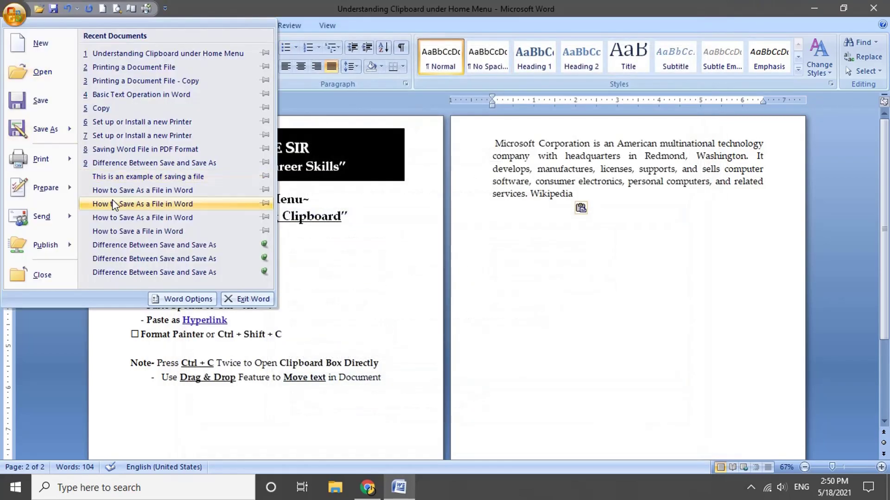
{"action": "left_click", "coordinate": [185, 297]}
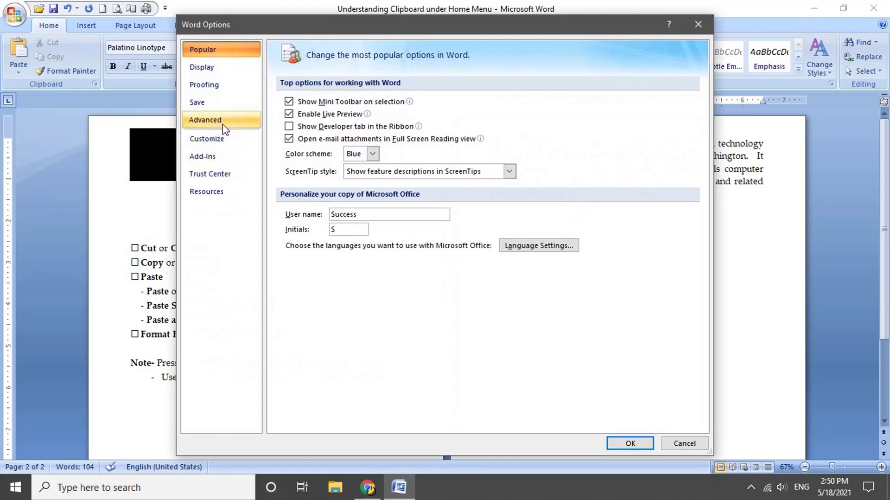
{"action": "left_click", "coordinate": [221, 123]}
{"action": "scroll", "coordinate": [301, 297], "scroll_direction": "down", "scroll_amount": 3}
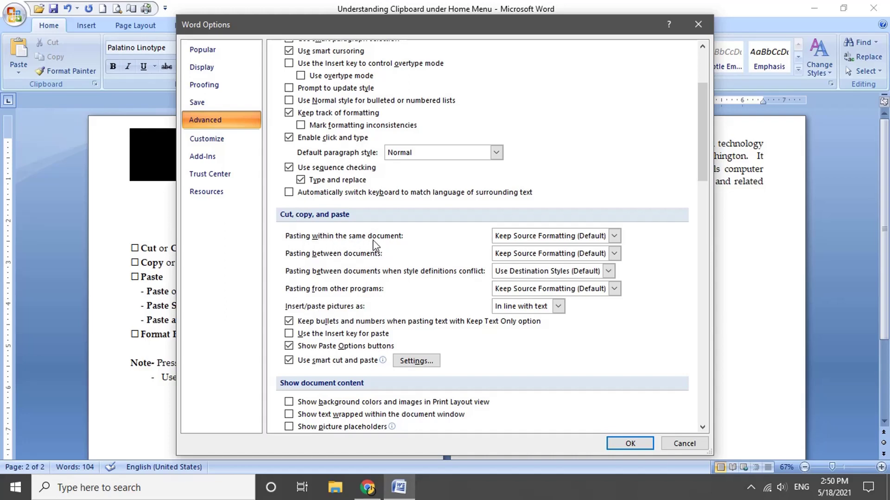
{"action": "left_click", "coordinate": [558, 235]}
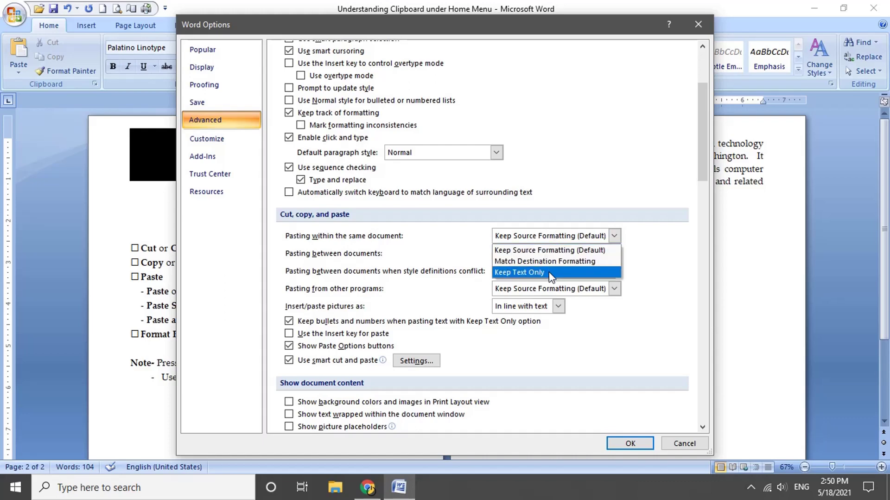
{"action": "left_click", "coordinate": [297, 257]}
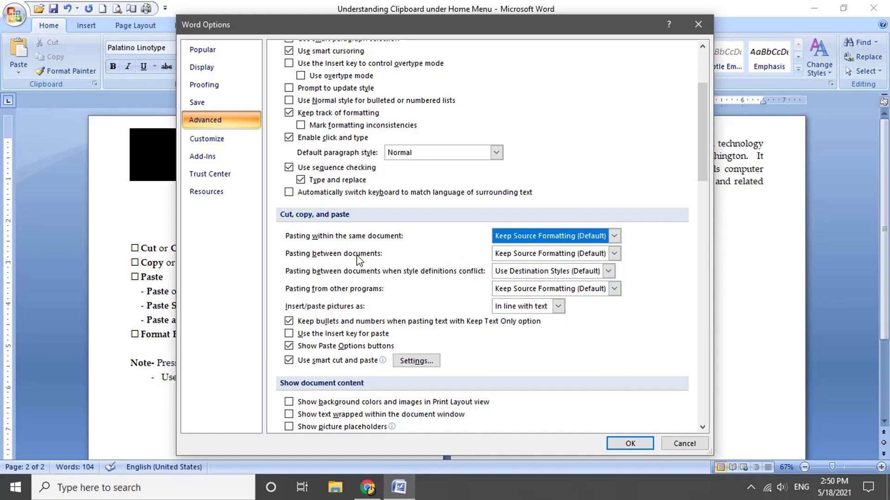
{"action": "left_click", "coordinate": [614, 253]}
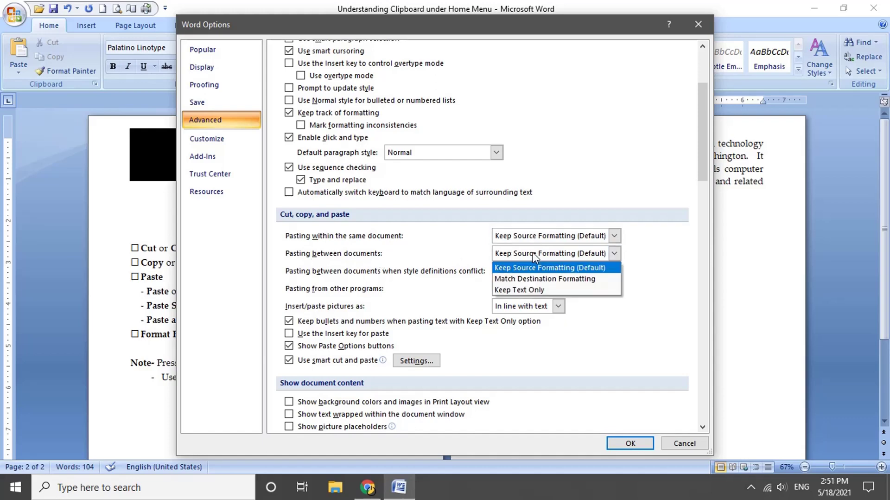
{"action": "left_click", "coordinate": [446, 282]}
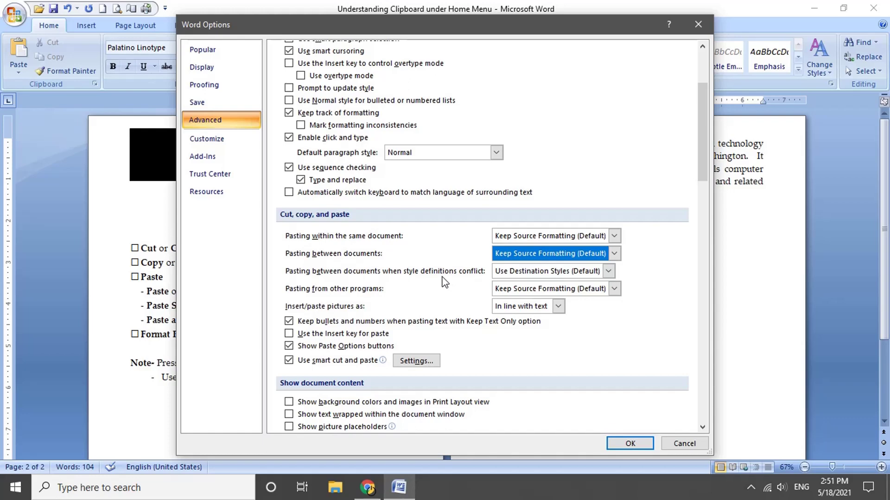
Examine the paste choices for conflicting style definitions, for other programs, and for inserted pictures.
{"action": "left_click", "coordinate": [609, 271]}
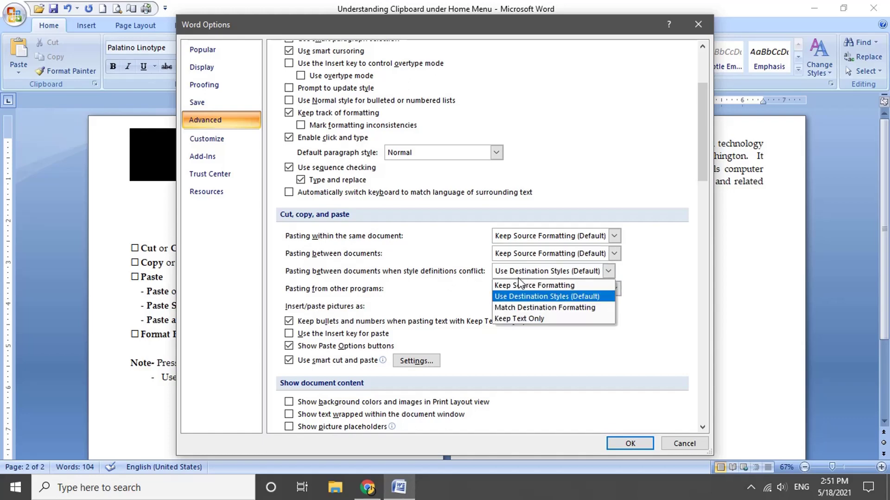
{"action": "left_click", "coordinate": [314, 297]}
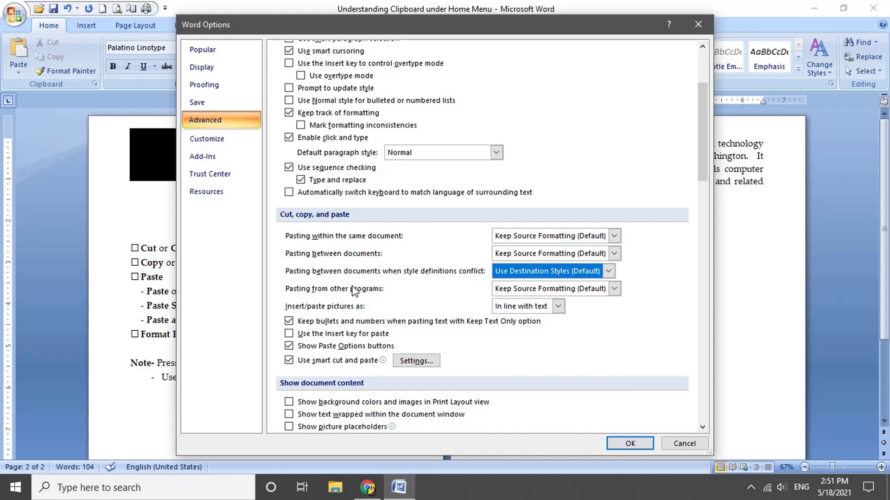
{"action": "left_click", "coordinate": [529, 288]}
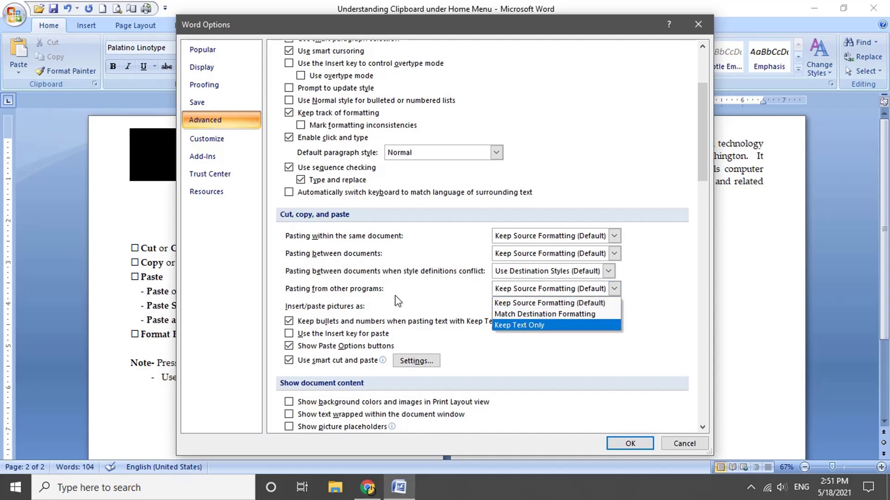
{"action": "left_click", "coordinate": [310, 312]}
{"action": "left_click", "coordinate": [297, 312]}
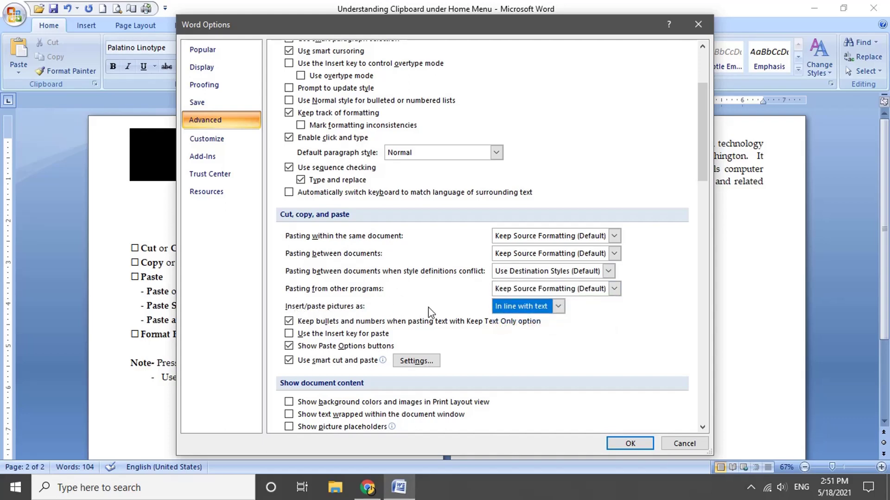
{"action": "left_click", "coordinate": [530, 309]}
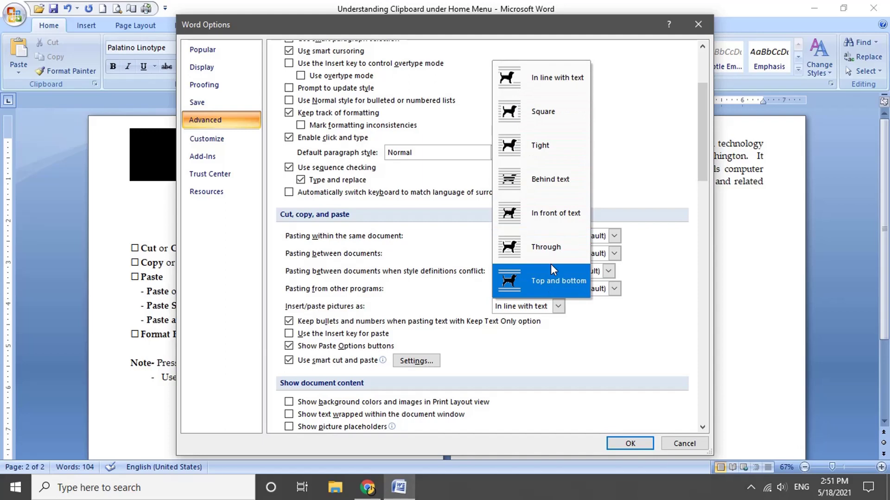
{"action": "left_click", "coordinate": [403, 268]}
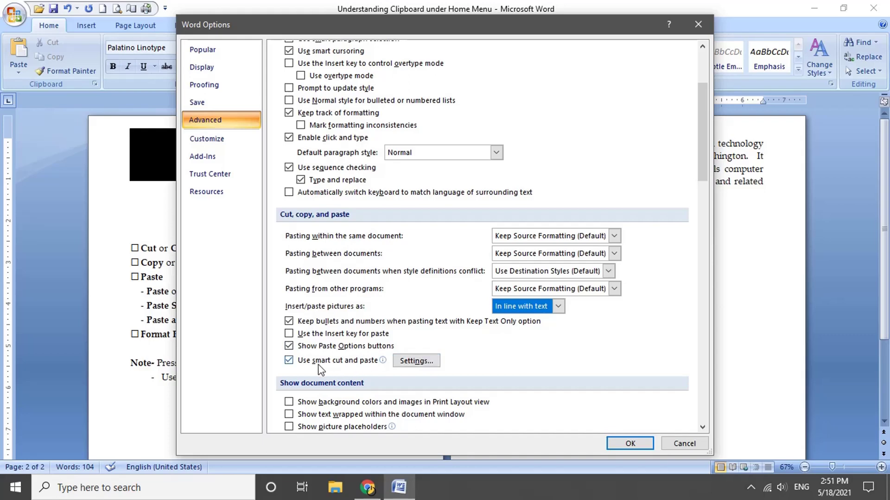
Examine the detailed settings for smart cut and paste and accept them as they are.
{"action": "mouse_move", "coordinate": [365, 367]}
{"action": "left_click", "coordinate": [410, 361]}
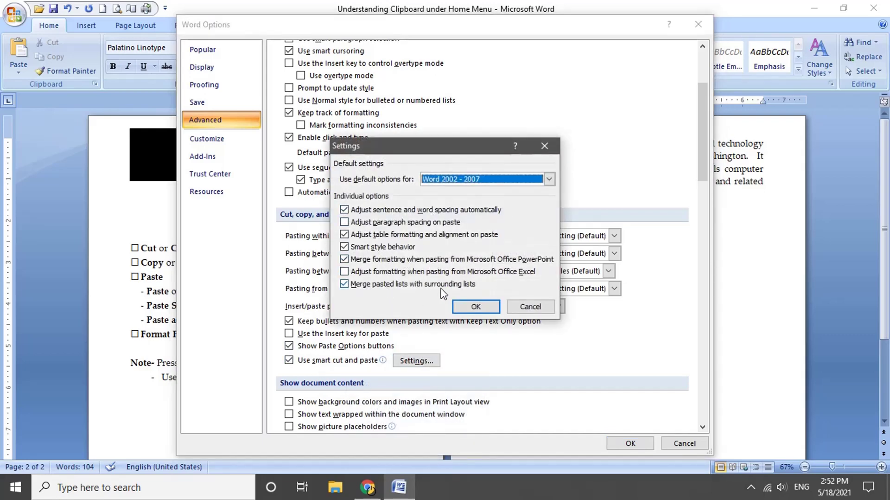
{"action": "left_click", "coordinate": [467, 307]}
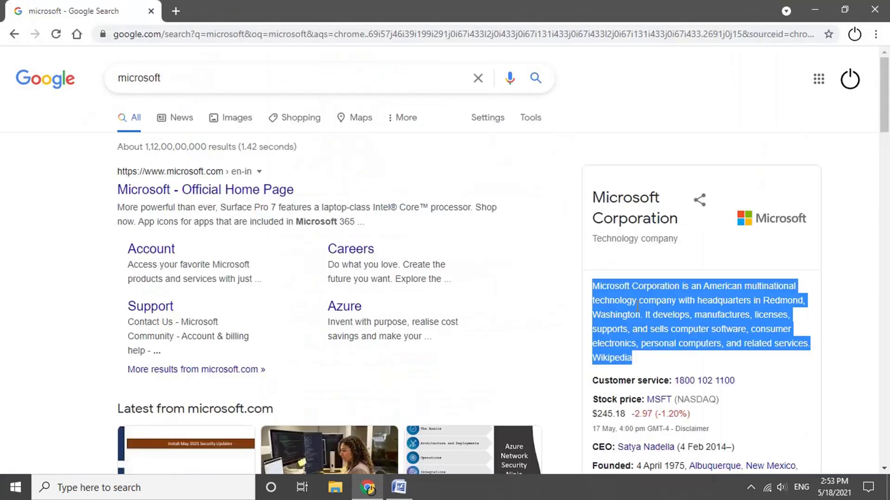
Copy the highlighted Microsoft Corporation description in the browser again and return to page 2 of the Word document.
{"action": "right_click", "coordinate": [636, 310]}
{"action": "left_click", "coordinate": [626, 316]}
{"action": "left_click", "coordinate": [399, 487]}
{"action": "left_click", "coordinate": [512, 248]}
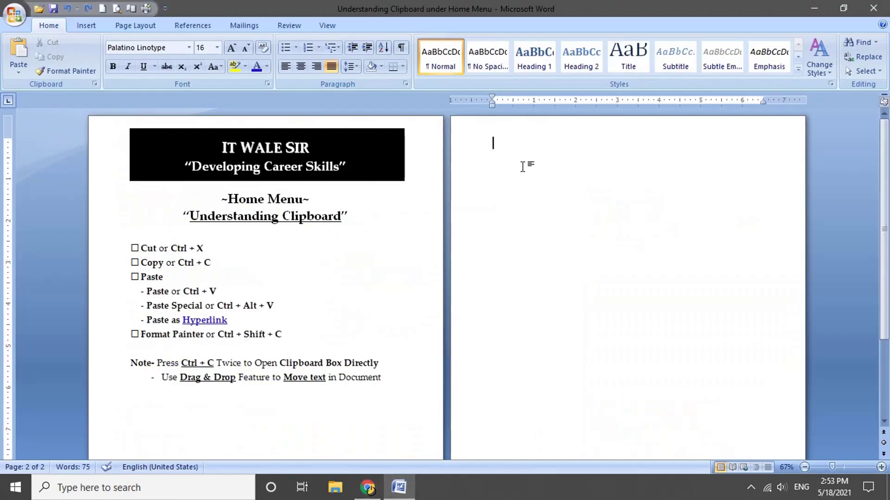
Compare the Paste Special formats and paste the copied Microsoft Corporation description onto page 2 as Unformatted Text.
{"action": "left_click", "coordinate": [14, 70]}
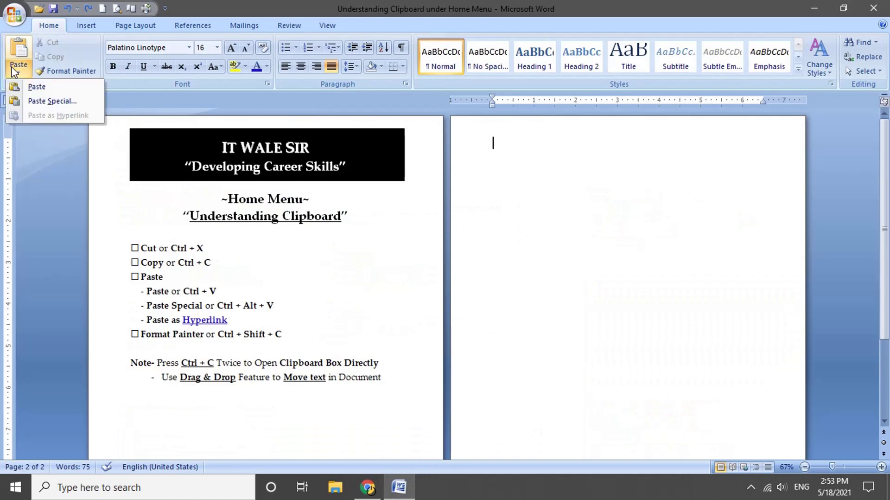
{"action": "left_click", "coordinate": [20, 105]}
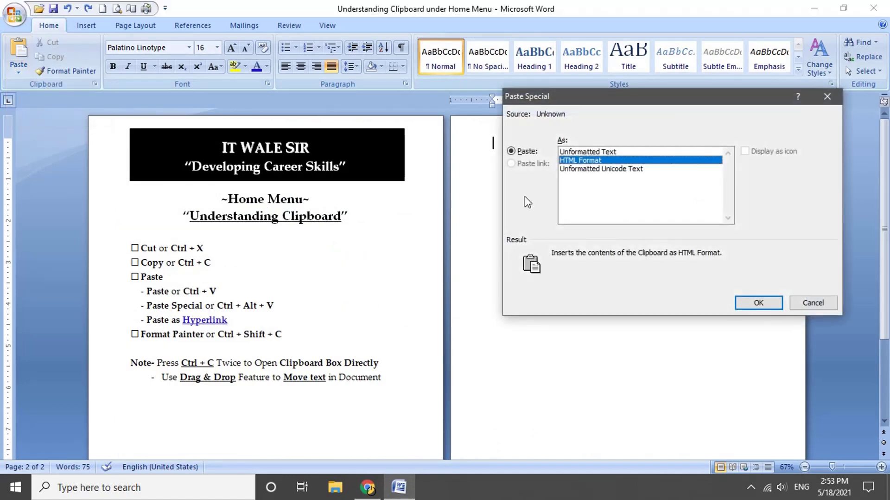
{"action": "left_click", "coordinate": [581, 153]}
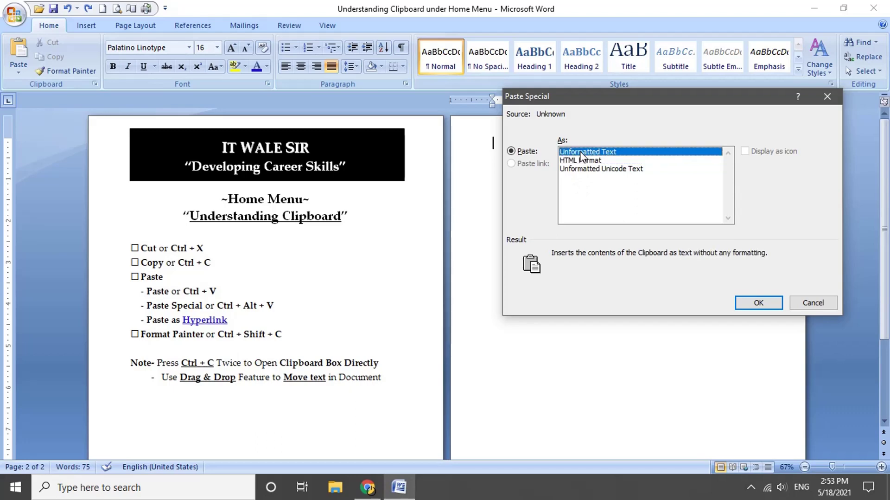
{"action": "left_click", "coordinate": [586, 160]}
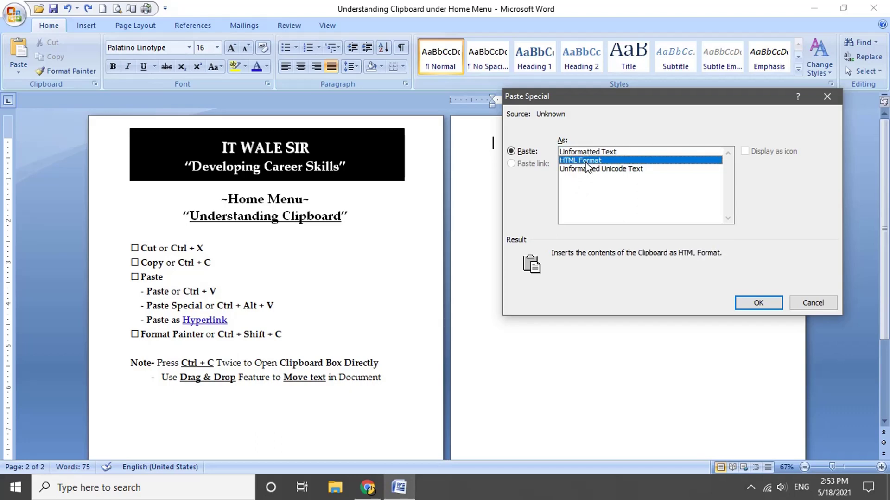
{"action": "left_click", "coordinate": [588, 170]}
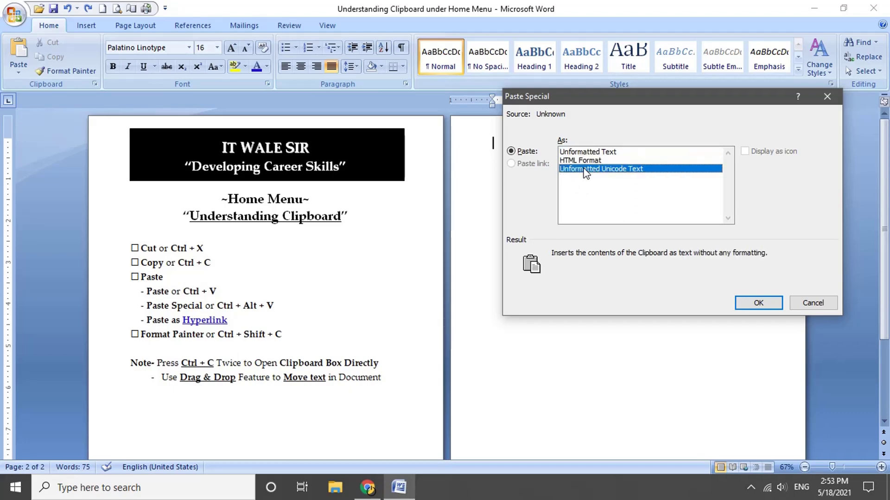
{"action": "left_click", "coordinate": [614, 152]}
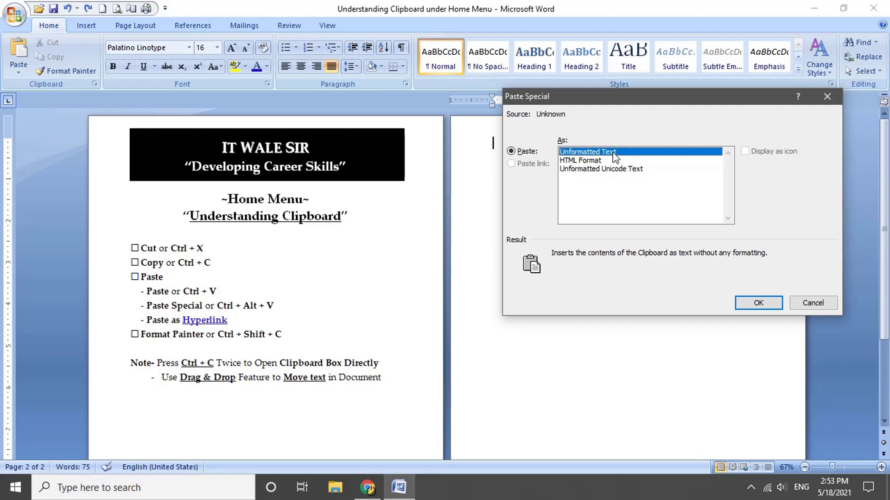
{"action": "left_click", "coordinate": [618, 167]}
{"action": "left_click", "coordinate": [615, 153]}
{"action": "left_click", "coordinate": [759, 303]}
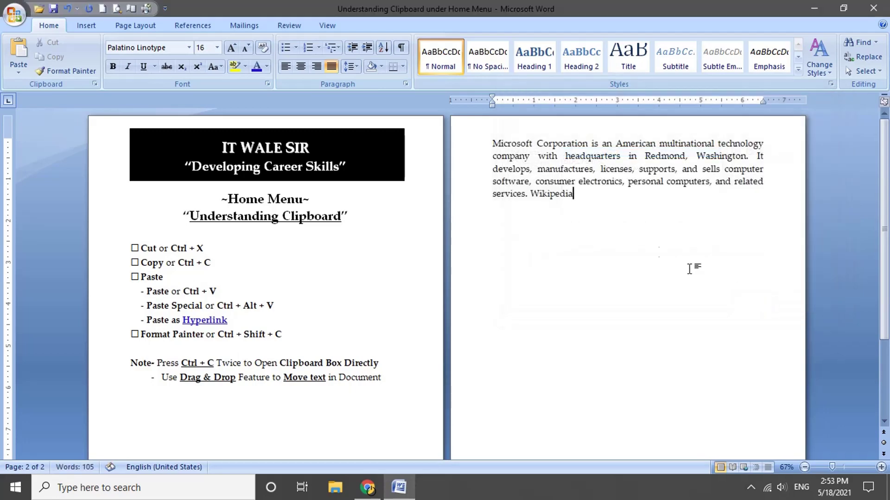
Check whether Paste as Hyperlink is available with the pasted paragraph selected, and return to the end of the "Paste as Hyperlink" line.
{"action": "left_click_drag", "start_coordinate": [606, 204], "coordinate": [494, 145]}
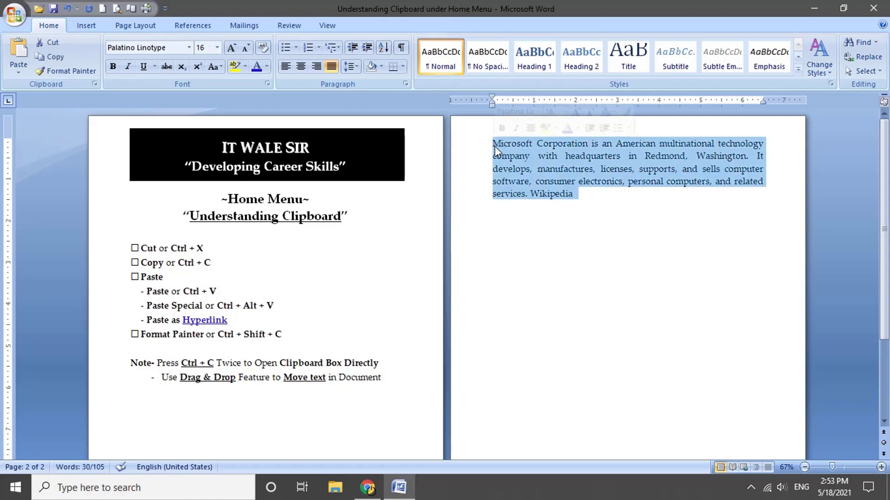
{"action": "left_click", "coordinate": [28, 72]}
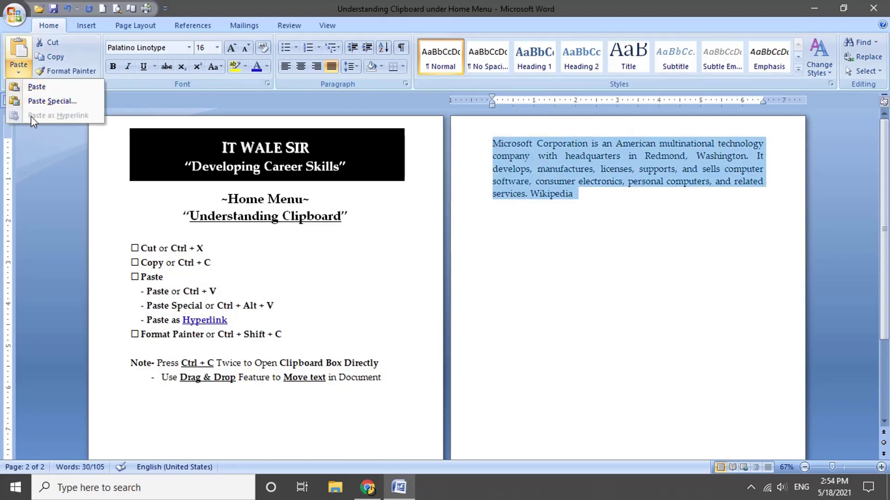
{"action": "left_click", "coordinate": [288, 320]}
{"action": "left_click", "coordinate": [288, 320]}
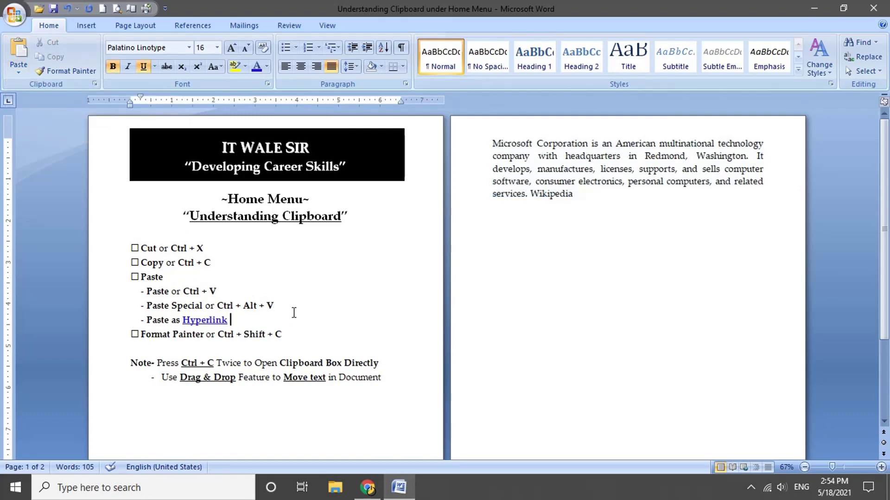
Save the document under its existing name.
{"action": "key", "text": "ctrl+s"}
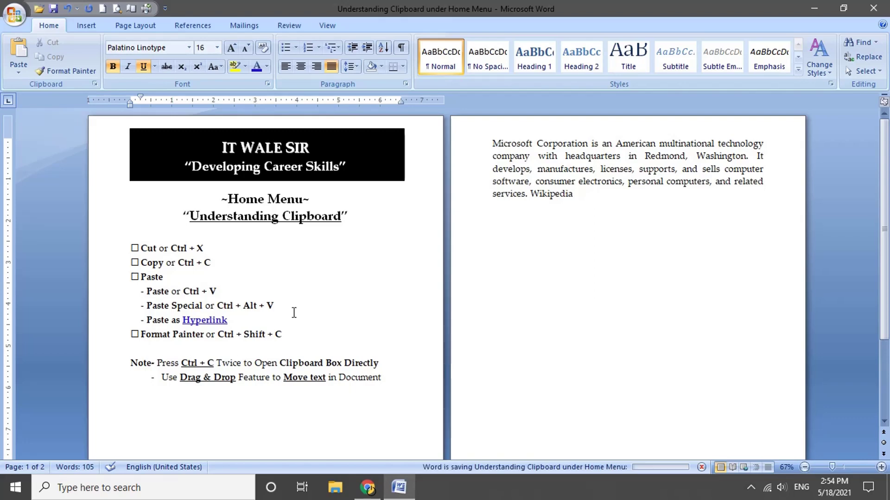
{"action": "left_click", "coordinate": [14, 14]}
{"action": "left_click", "coordinate": [38, 106]}
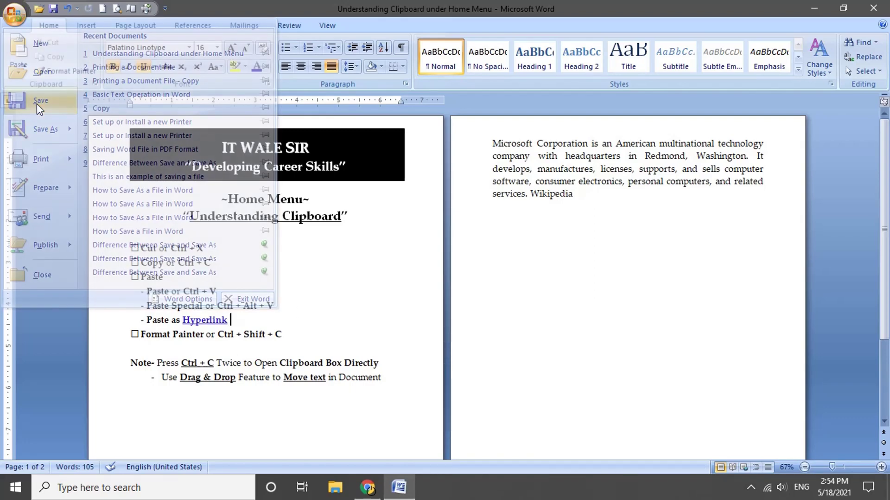
Copy the words "Paste as" from the hyperlink line on page 1 and paste them as a hyperlink at the end of that line.
{"action": "left_click_drag", "start_coordinate": [149, 322], "coordinate": [168, 324]}
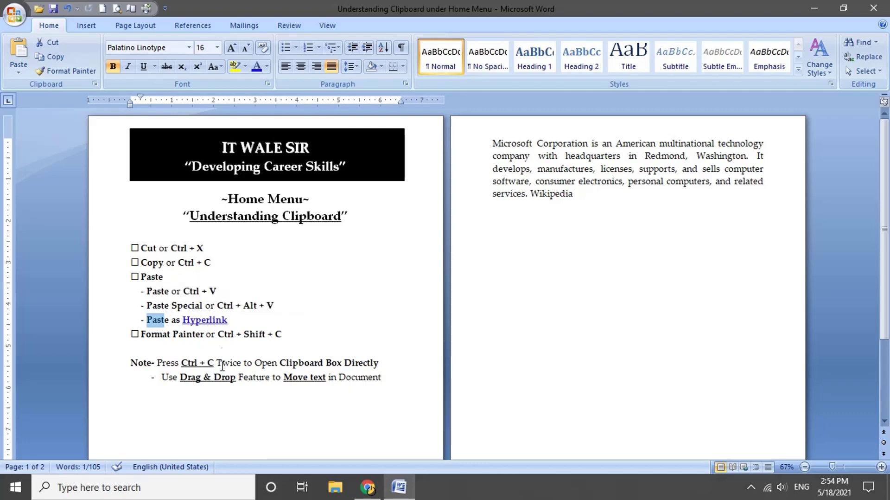
{"action": "left_click", "coordinate": [194, 319]}
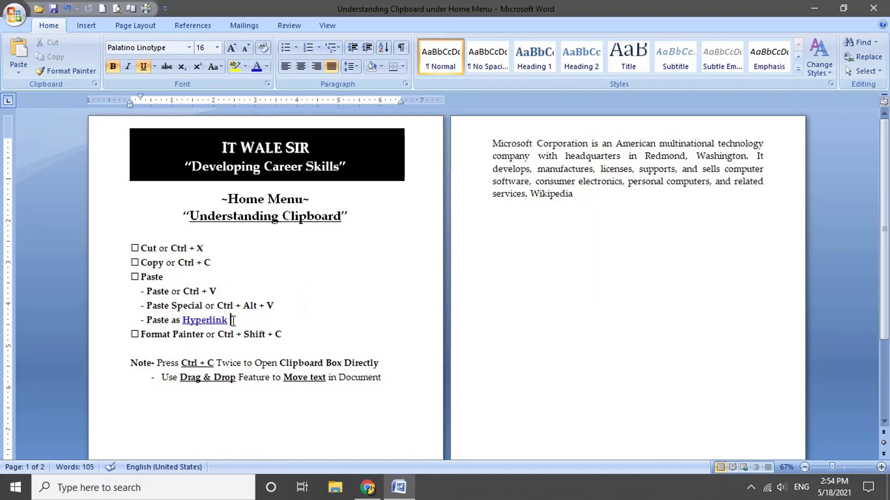
{"action": "left_click", "coordinate": [258, 306]}
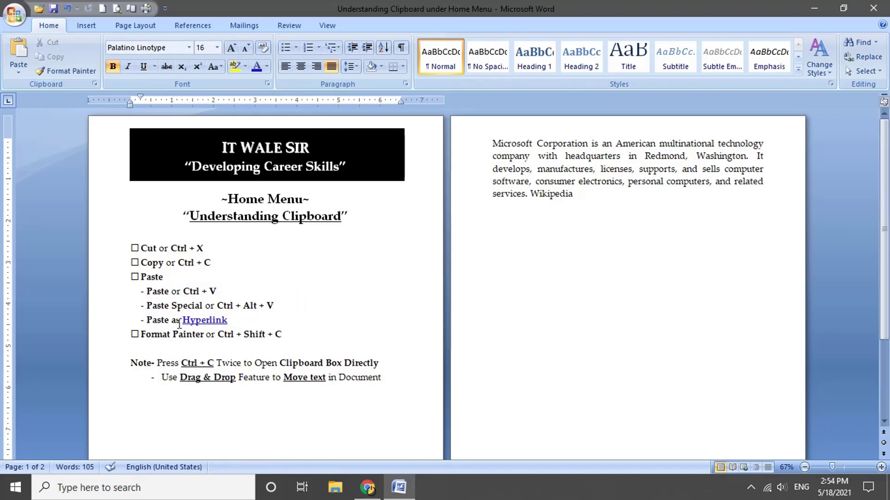
{"action": "left_click_drag", "start_coordinate": [180, 321], "coordinate": [147, 321]}
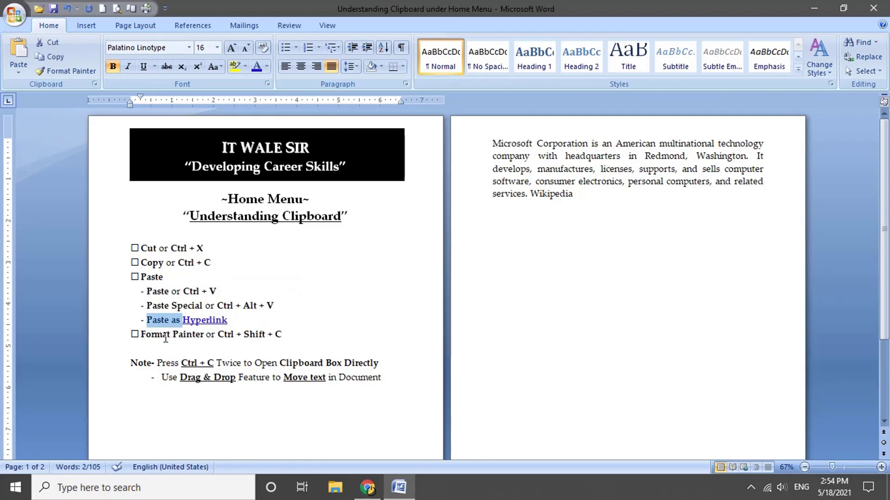
{"action": "left_click", "coordinate": [56, 58]}
{"action": "left_click", "coordinate": [260, 319]}
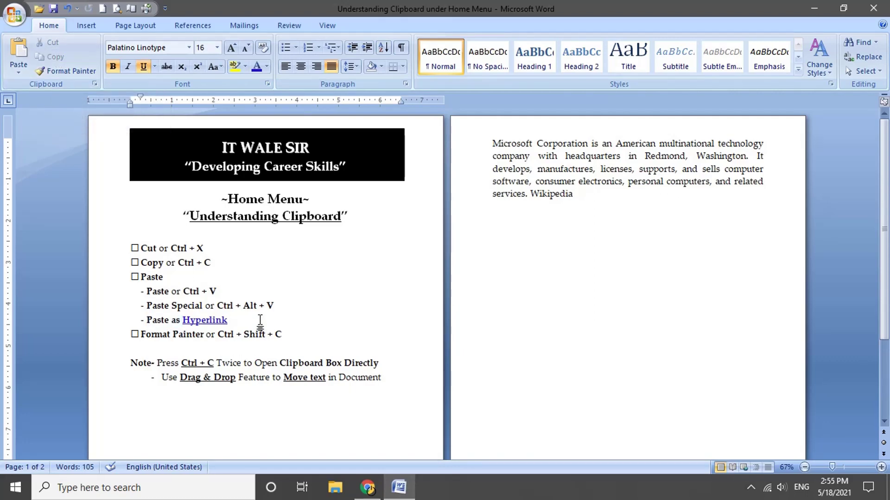
{"action": "left_click", "coordinate": [19, 69]}
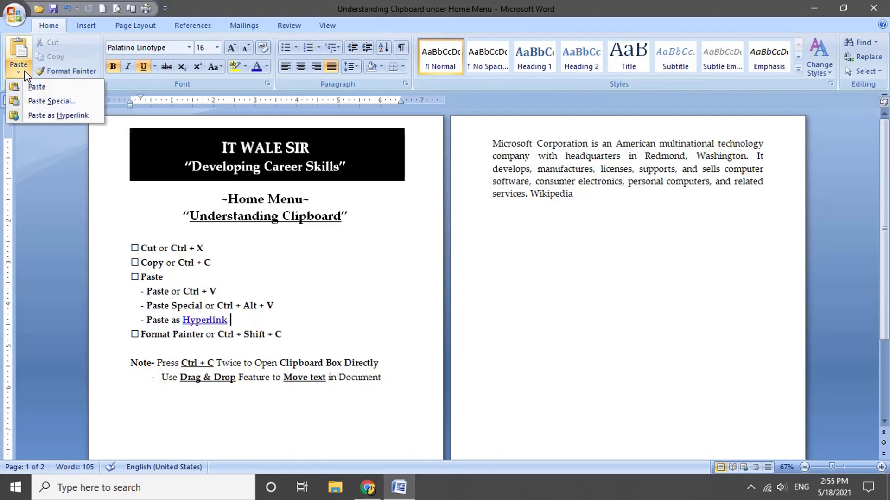
{"action": "left_click", "coordinate": [40, 116]}
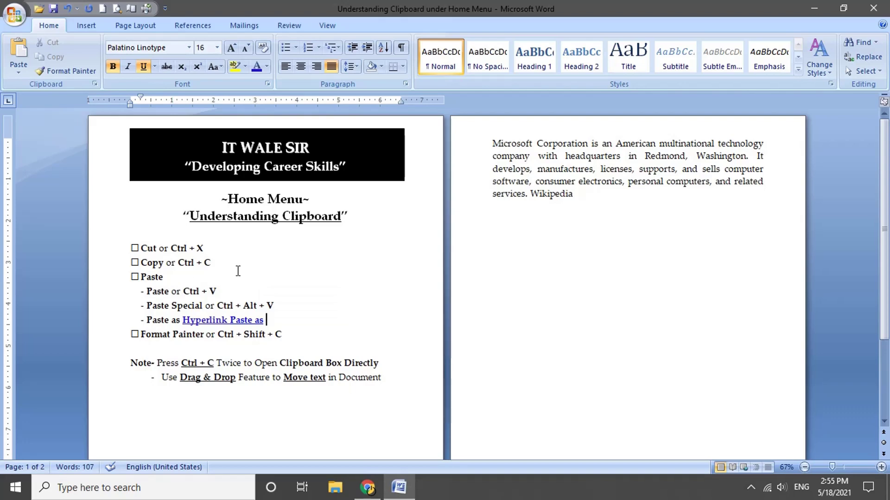
Follow the pasted "Paste as" link to its source text and review the linked words.
{"action": "left_click", "coordinate": [249, 326], "text": "ctrl"}
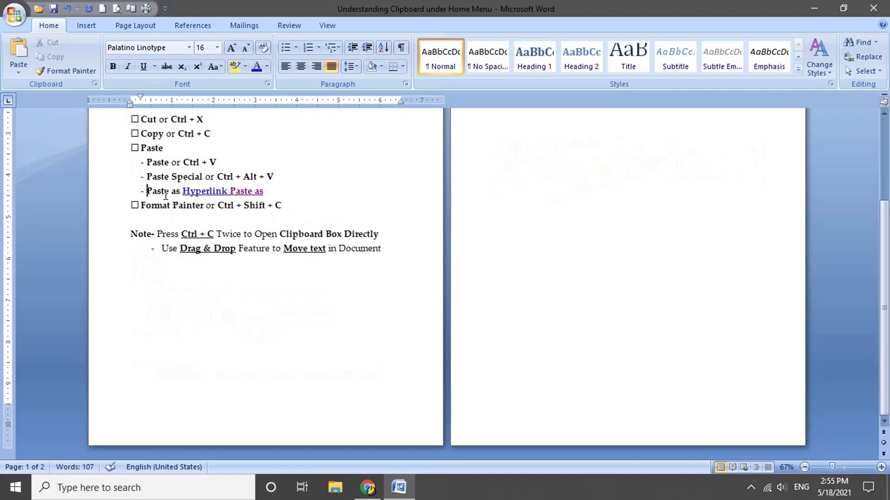
{"action": "left_click_drag", "start_coordinate": [170, 191], "coordinate": [151, 189]}
{"action": "scroll", "coordinate": [194, 243], "scroll_direction": "up", "scroll_amount": 3}
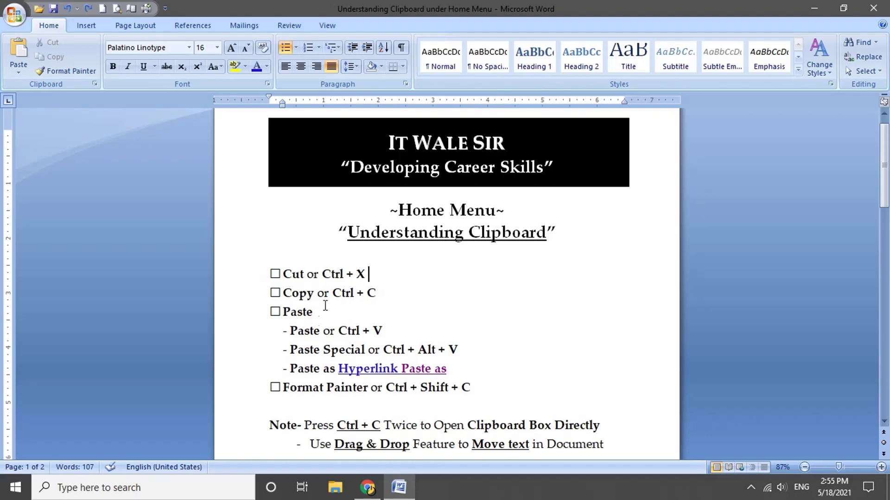
Highlight the "Cut or Ctrl + X" line in yellow and set its font colour to red.
{"action": "left_click_drag", "start_coordinate": [369, 275], "coordinate": [306, 278]}
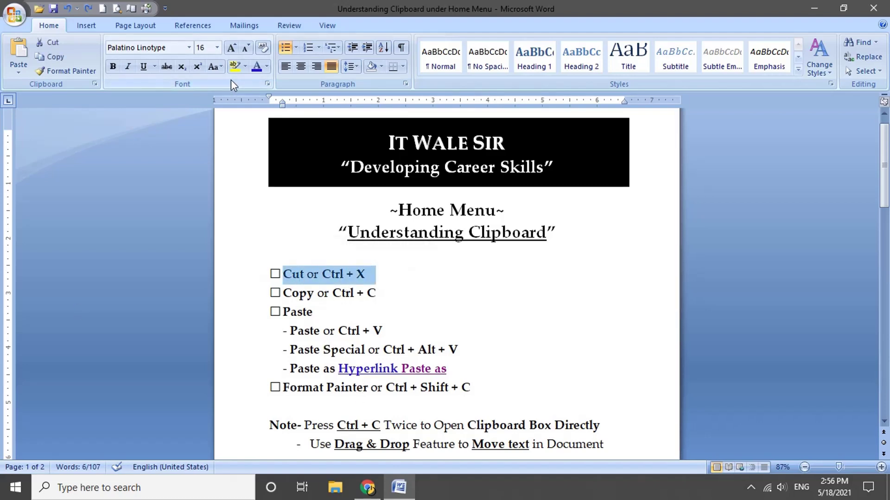
{"action": "left_click", "coordinate": [234, 66]}
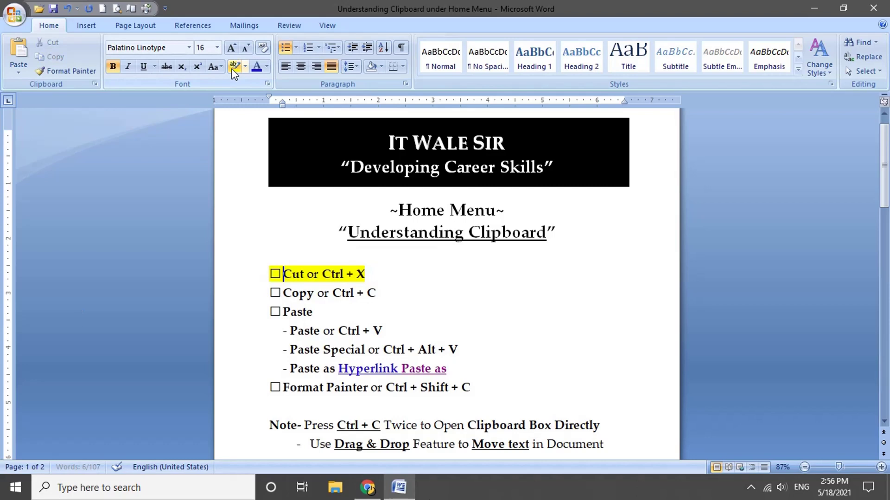
{"action": "left_click", "coordinate": [267, 66]}
{"action": "left_click", "coordinate": [269, 175]}
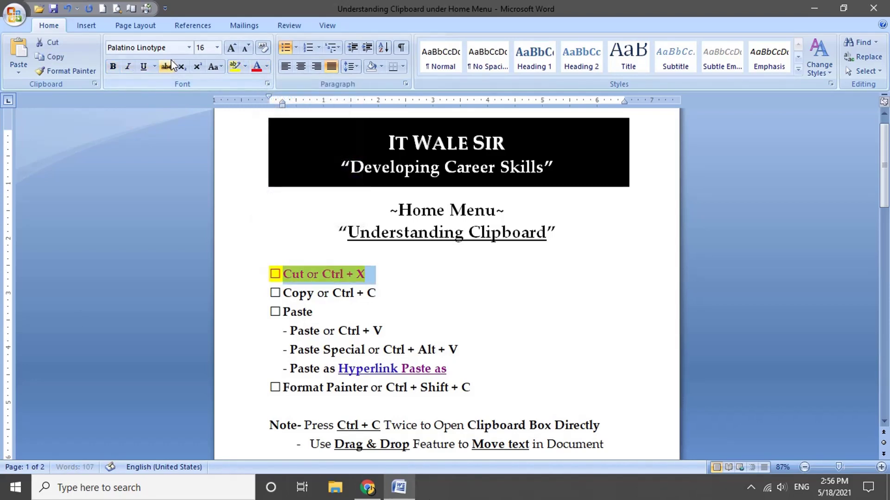
Set the "Cut or Ctrl + X" line to the Broadway font at size 24.
{"action": "left_click", "coordinate": [189, 48]}
{"action": "left_click", "coordinate": [149, 147]}
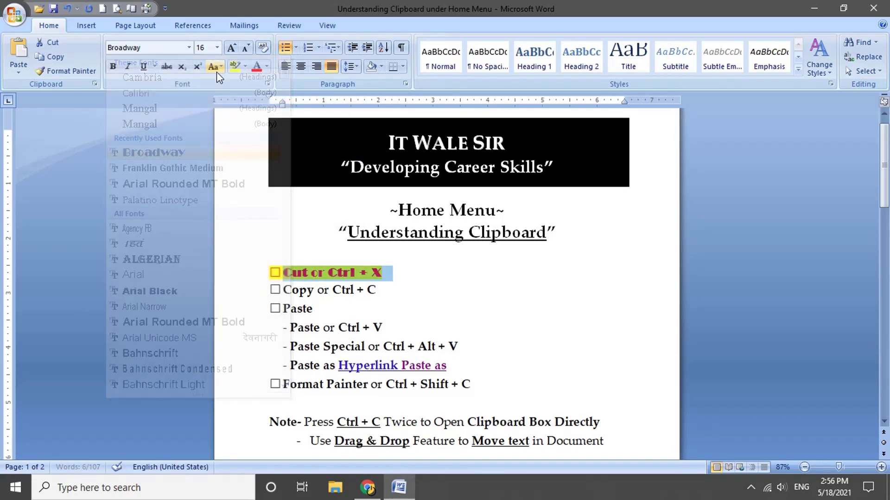
{"action": "left_click", "coordinate": [217, 48]}
{"action": "left_click", "coordinate": [204, 173]}
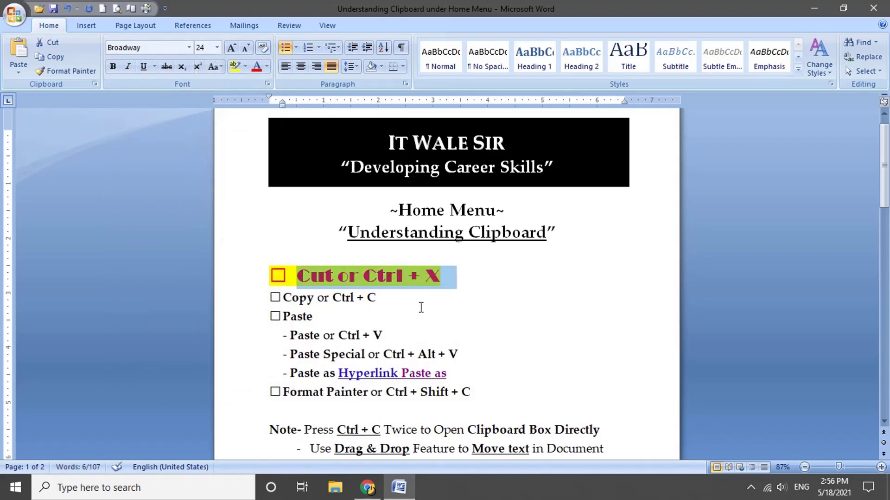